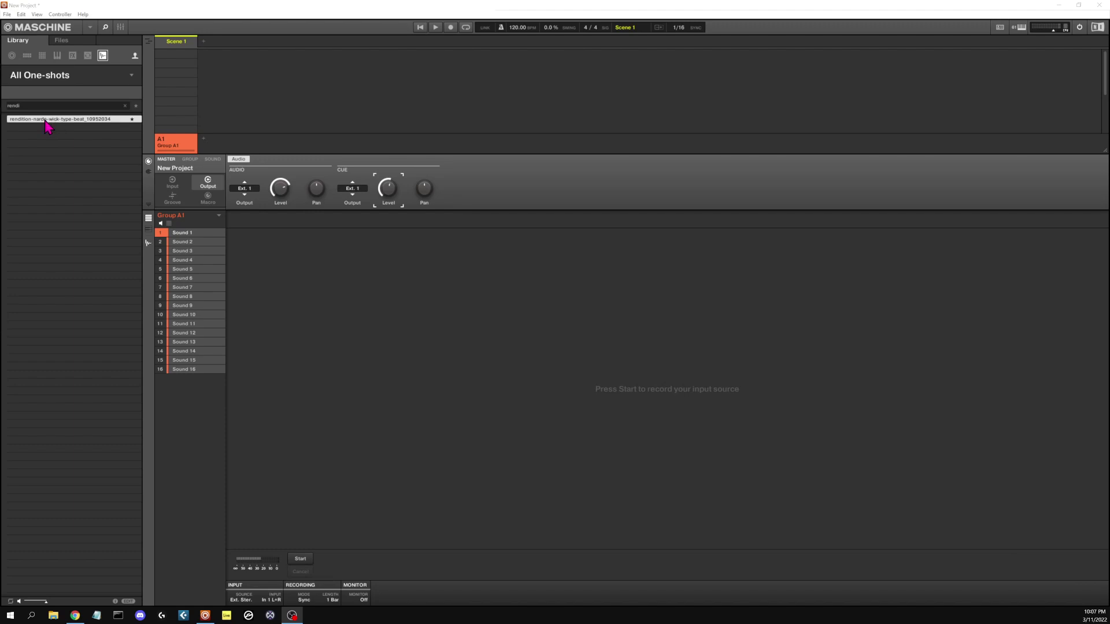
# Step: Load the rendition-nardo-wick-type-beat sample into Sound 16 and slice it in Detect mode with 7 % sensitivity
pyautogui.moveTo(46, 123); pyautogui.dragTo(197, 371)
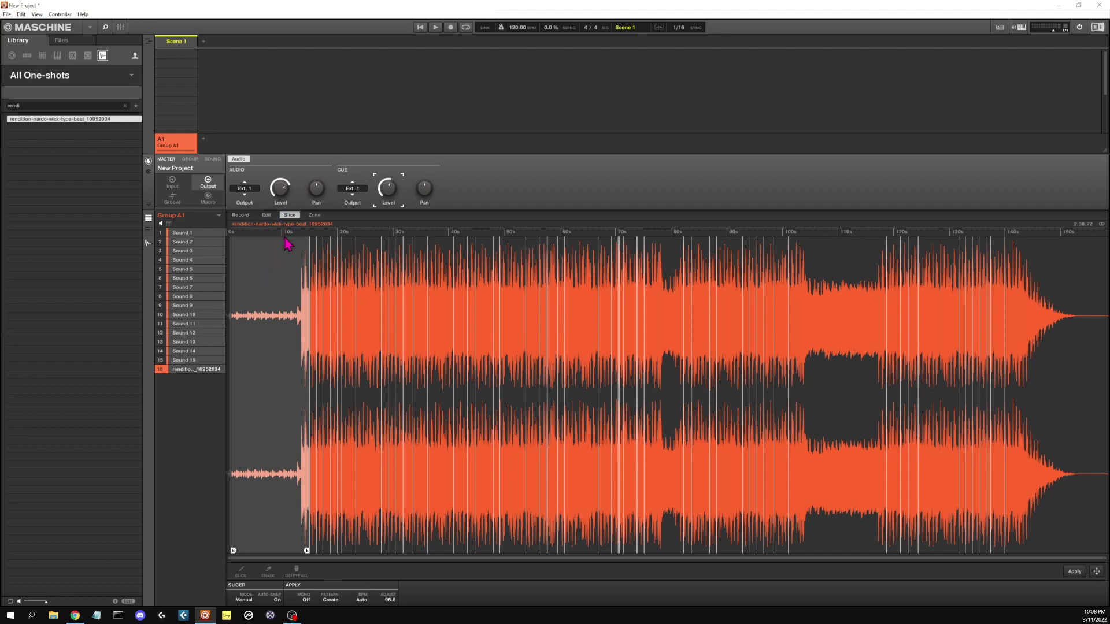
pyautogui.click(246, 601)
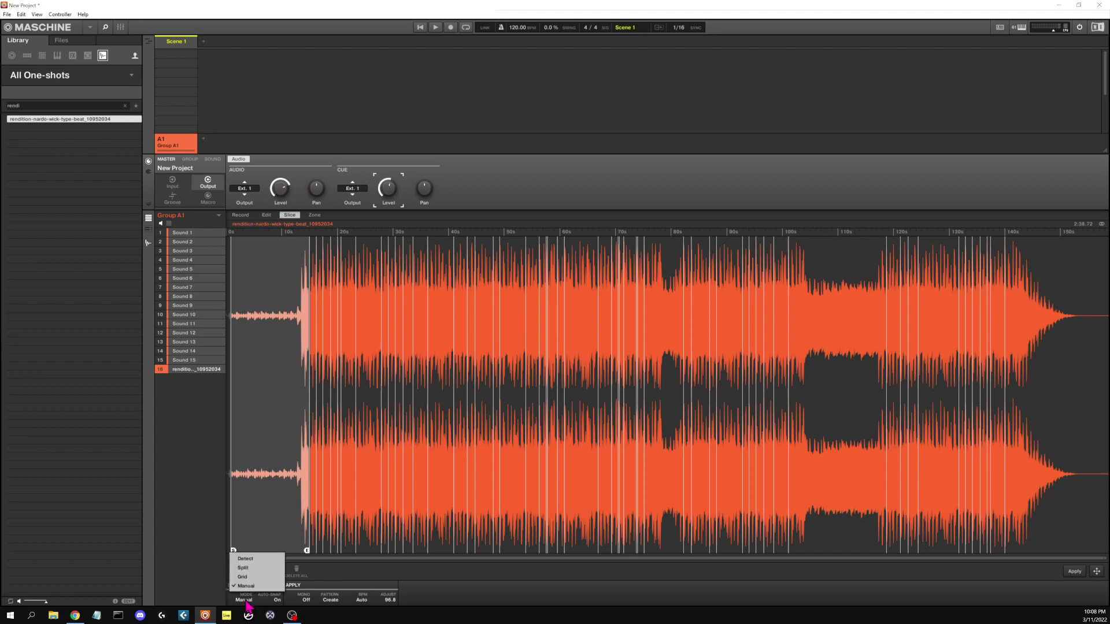
pyautogui.click(246, 559)
pyautogui.moveTo(277, 600); pyautogui.dragTo(276, 608)
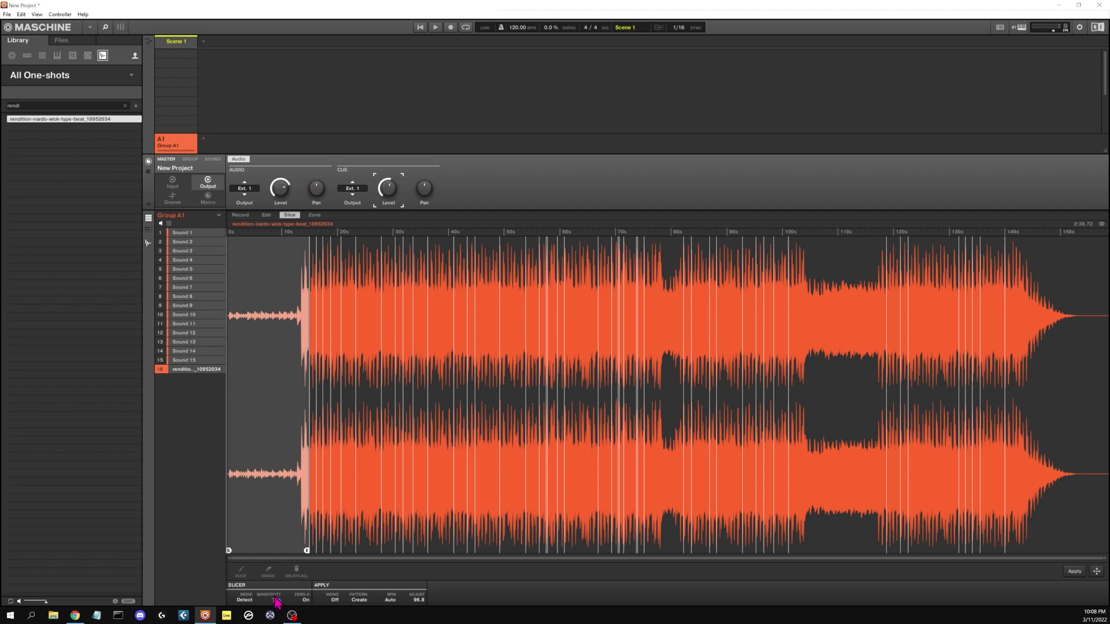
# Step: Audition the first slice and set the polyphony of Sound 16's sampler to 1
pyautogui.click(286, 326)
pyautogui.click(213, 160)
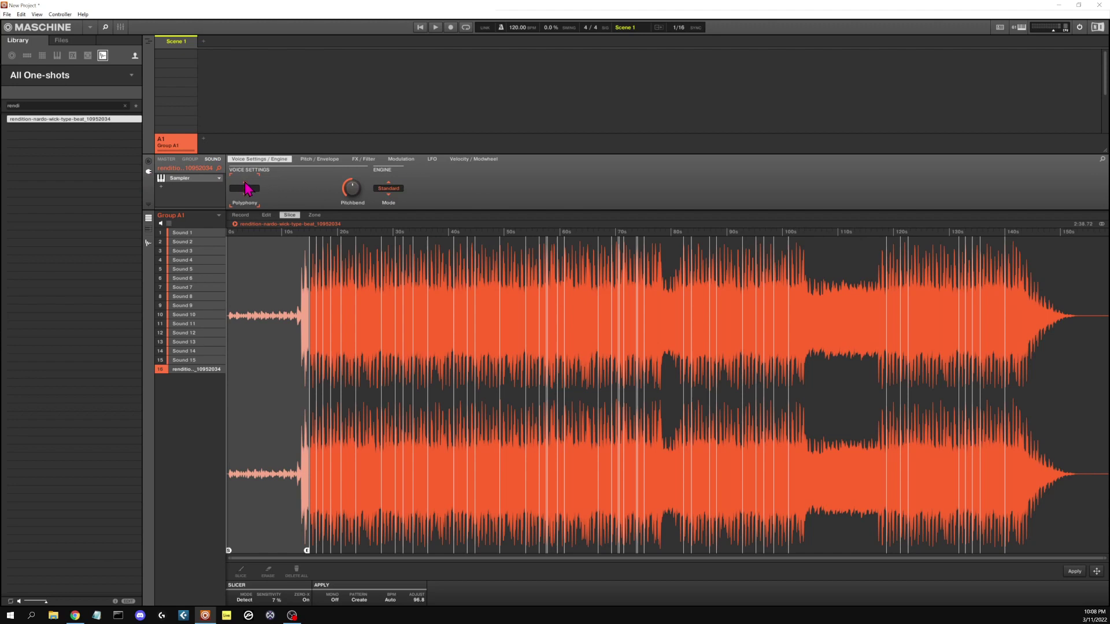
pyautogui.moveTo(246, 189); pyautogui.dragTo(249, 198)
# Step: Add two more groups to the project and go back to Group A1
pyautogui.click(203, 138)
pyautogui.click(246, 140)
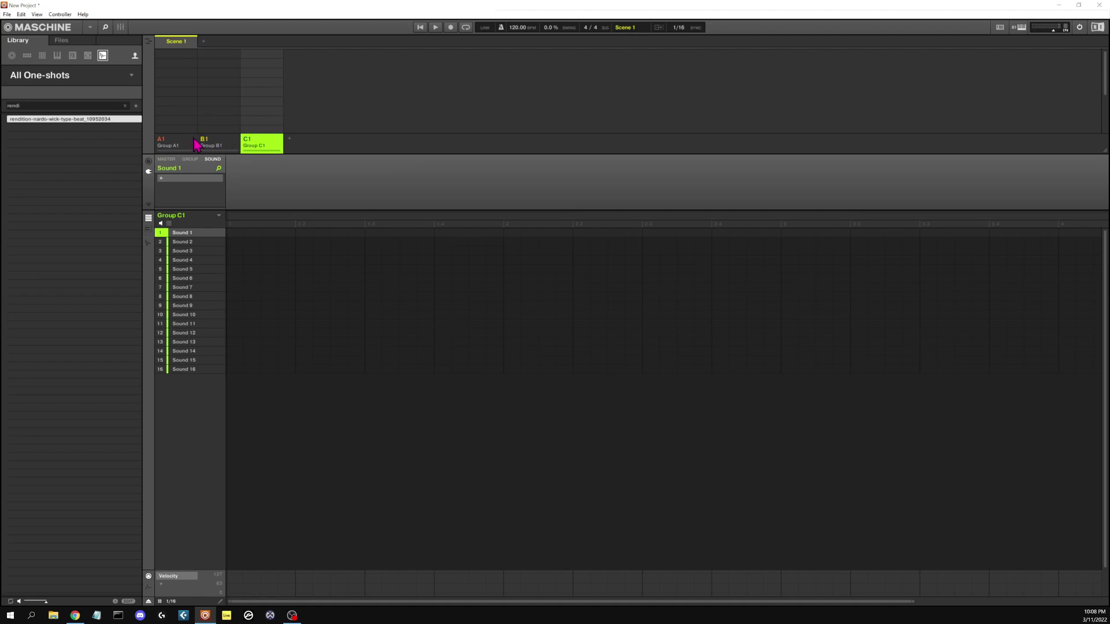
pyautogui.click(177, 145)
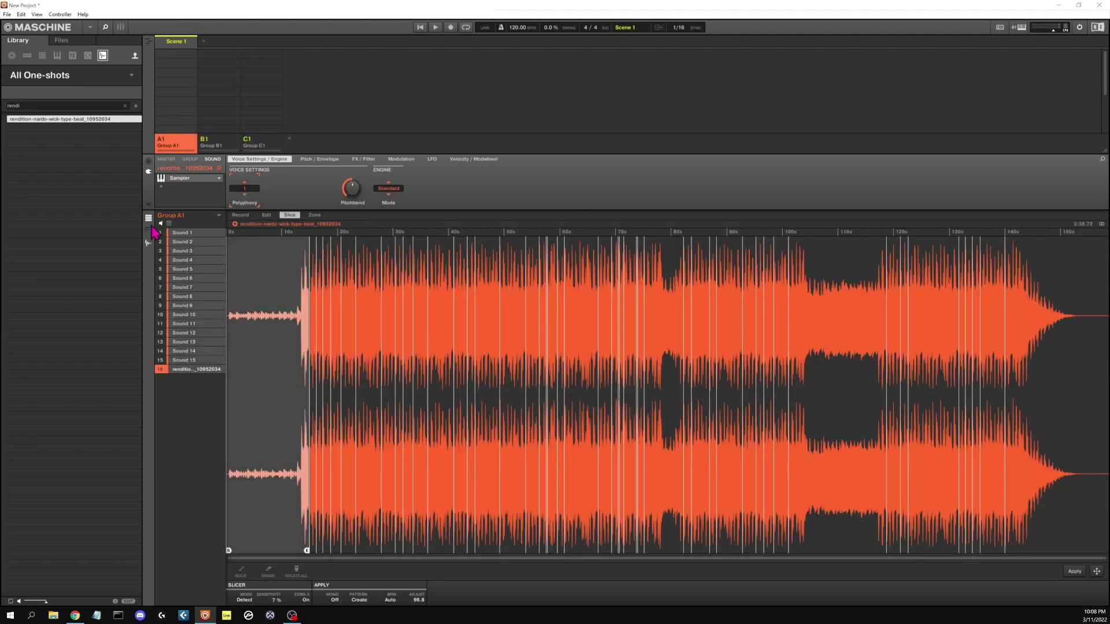
# Step: In pad view, assign all of Group A1's pads to choke group 1 and check the assignment on several pads
pyautogui.click(169, 224)
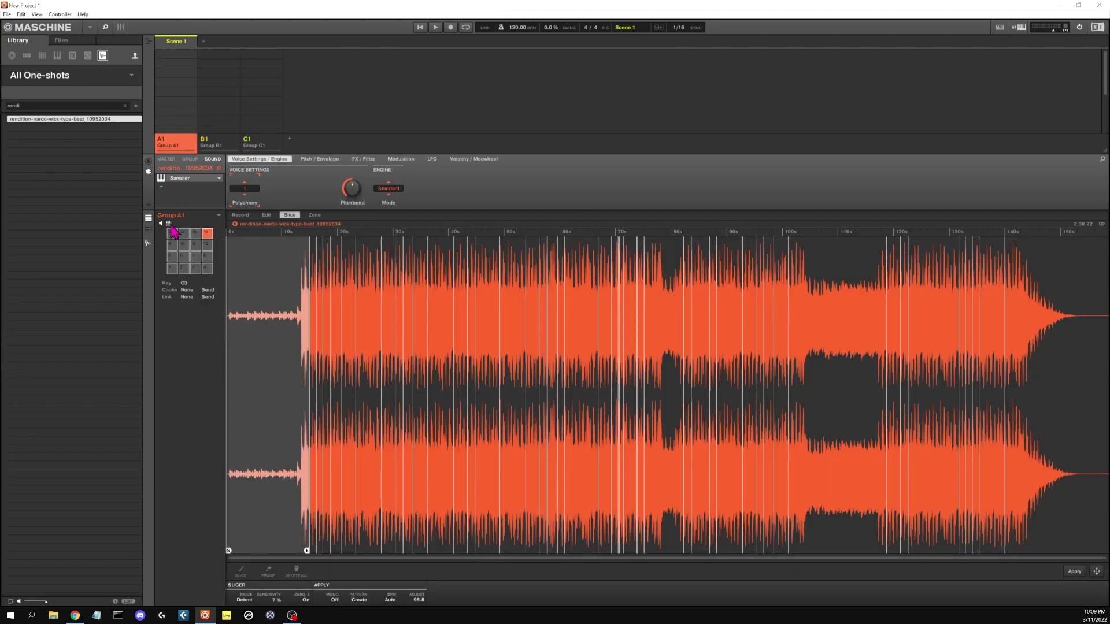
pyautogui.click(175, 270)
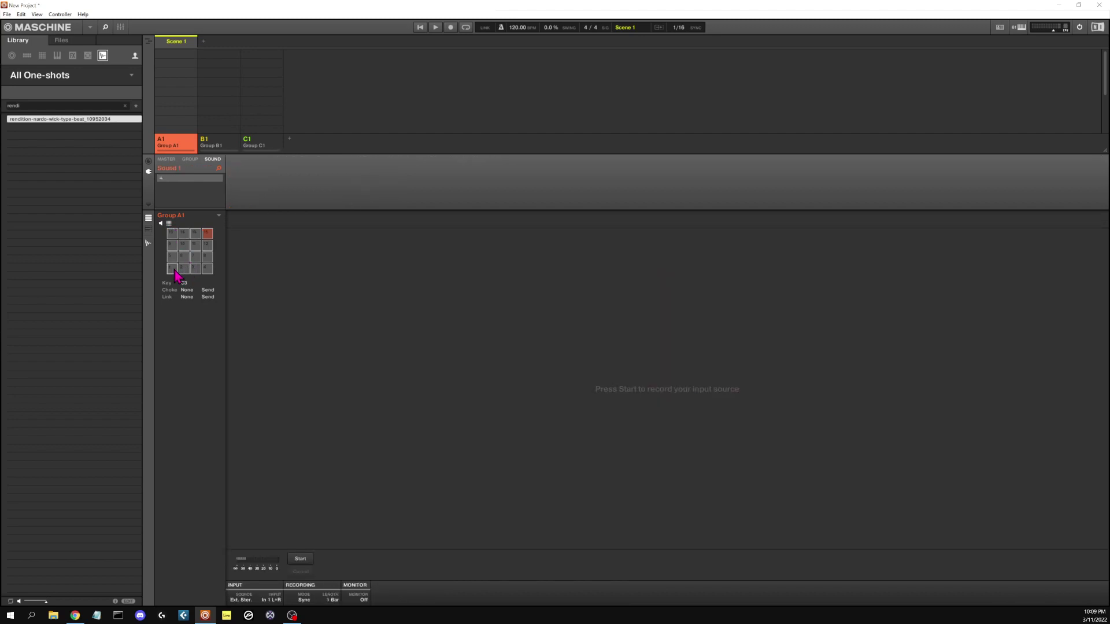
pyautogui.click(209, 236)
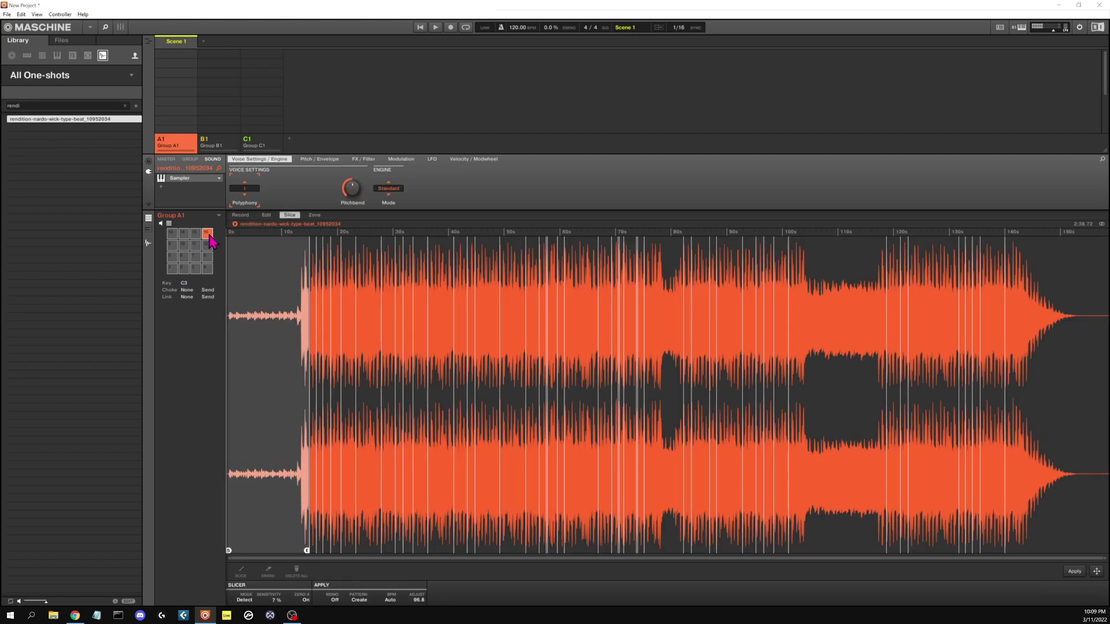
pyautogui.click(188, 291)
pyautogui.click(192, 315)
pyautogui.click(195, 269)
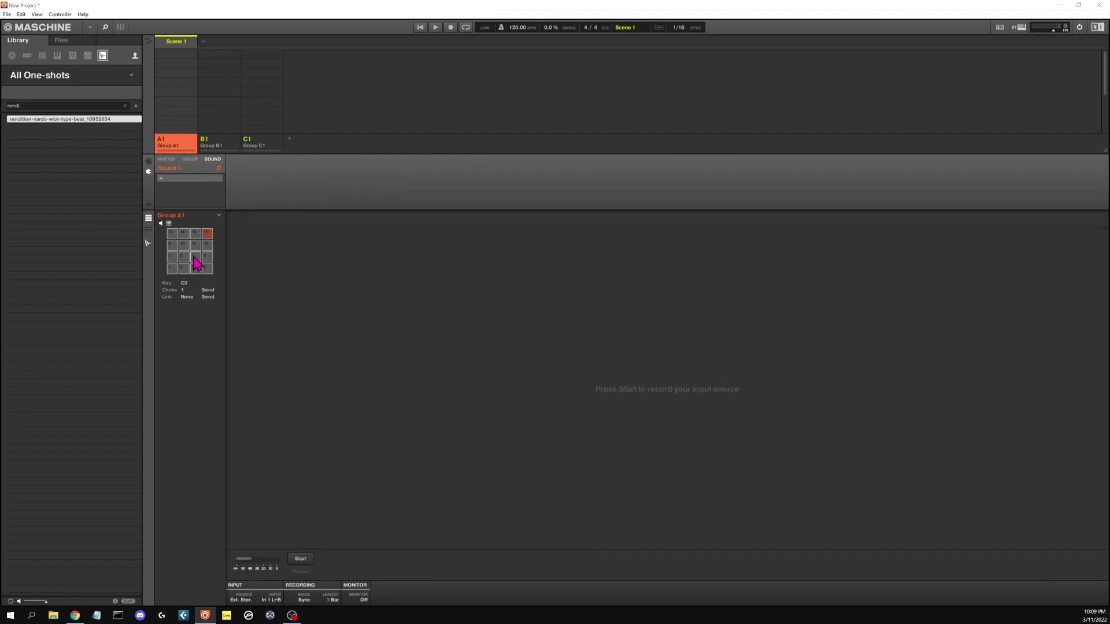
pyautogui.click(186, 246)
pyautogui.click(184, 234)
pyautogui.click(172, 269)
# Step: Assign the first pad of Group B1 to choke group 1
pyautogui.click(226, 146)
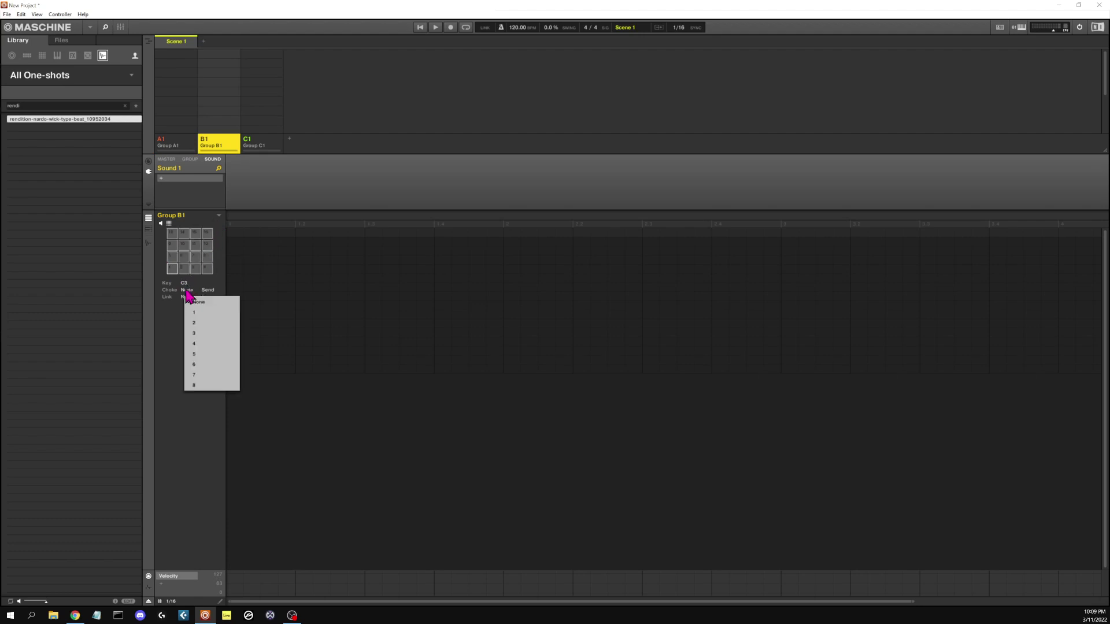
pyautogui.click(187, 297)
pyautogui.click(193, 312)
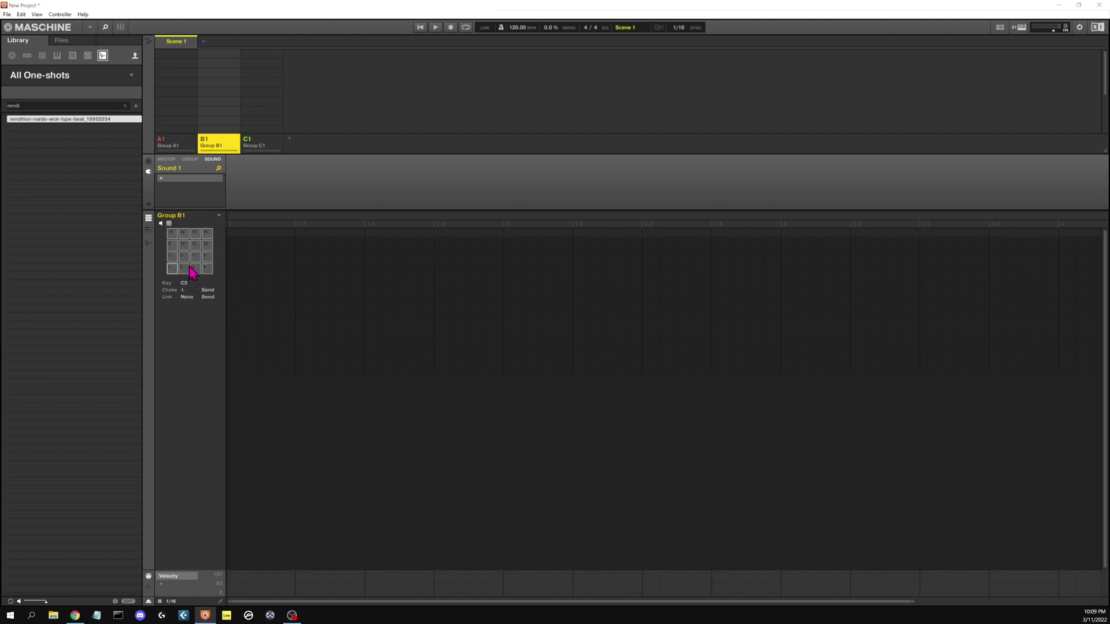
# Step: Show Group A1's sounds as a list again and audition the first slices of the sample in Sound 16
pyautogui.click(183, 151)
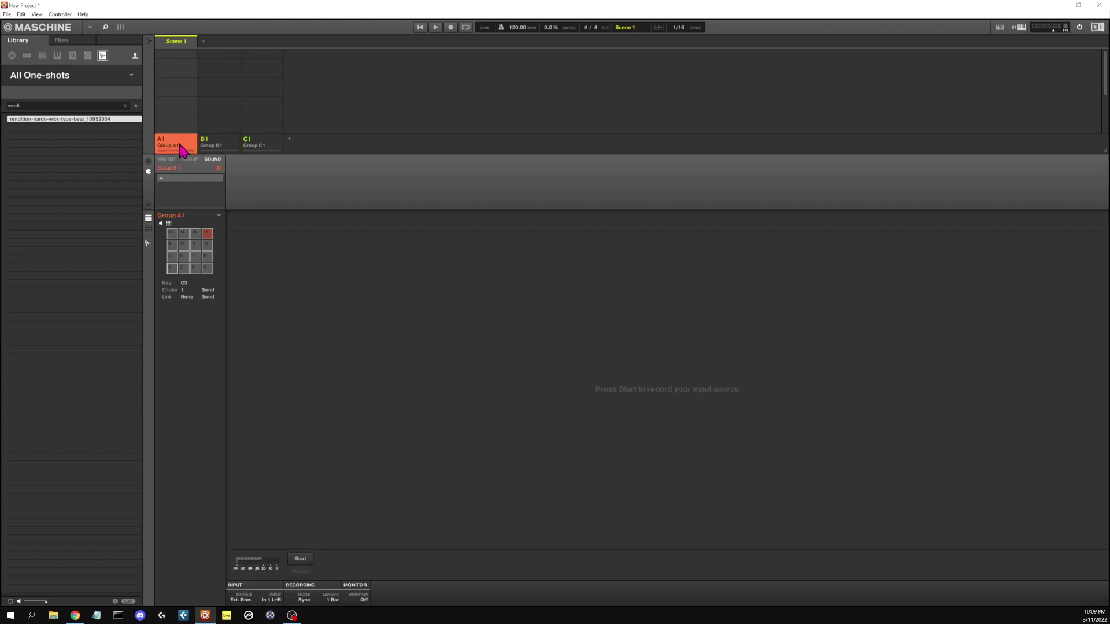
pyautogui.click(169, 224)
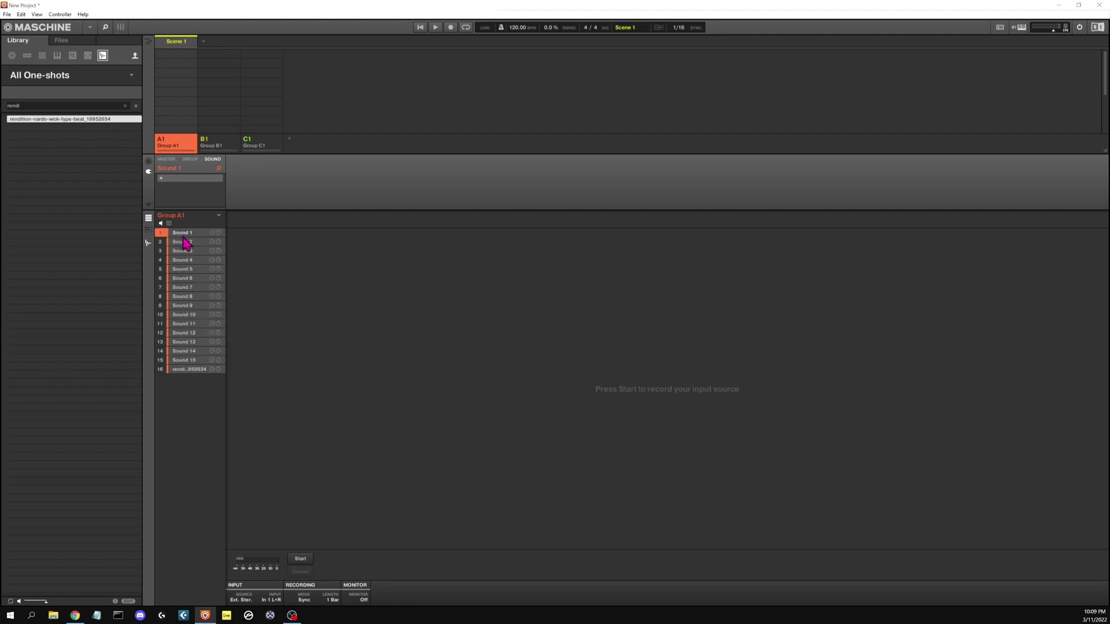
pyautogui.click(189, 369)
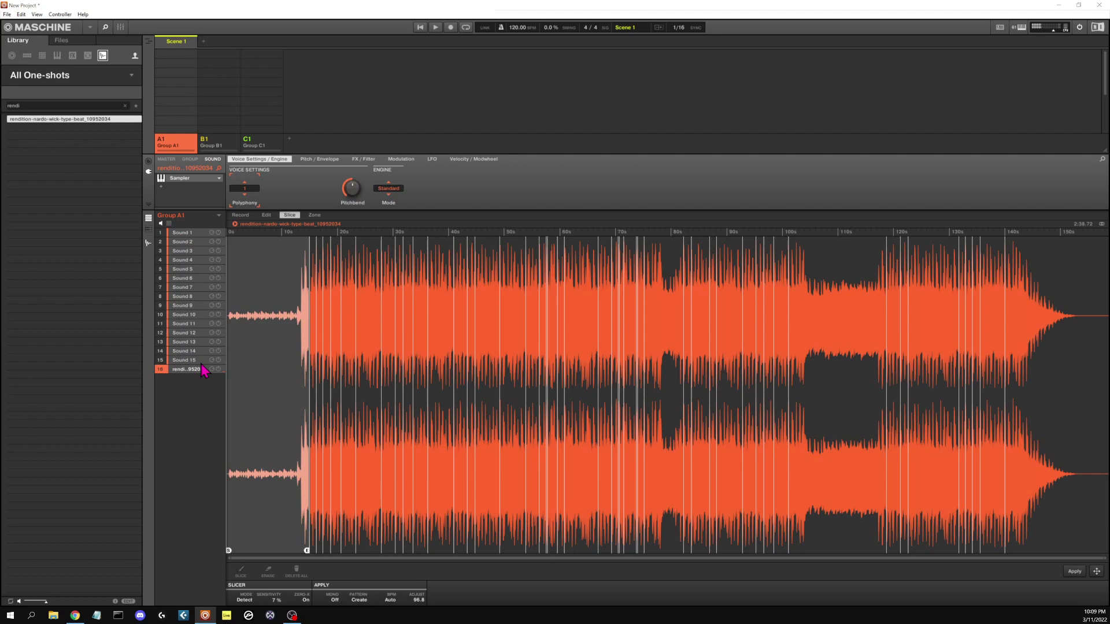
pyautogui.click(313, 338)
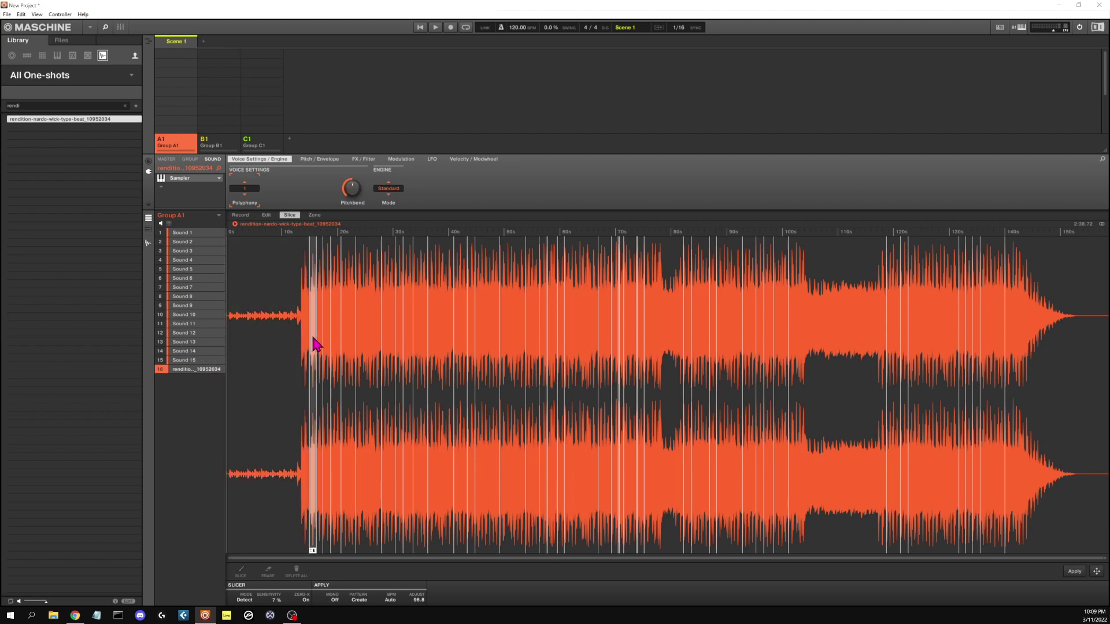
pyautogui.click(305, 342)
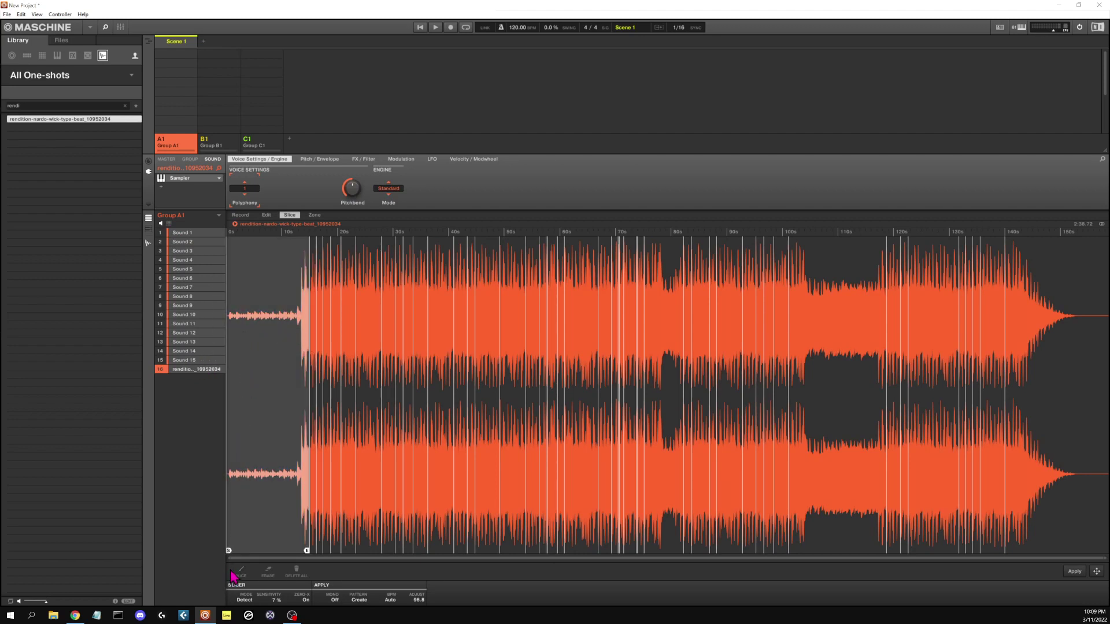
# Step: Move the first slice's start marker slightly inward and assign that slice to Sound 1
pyautogui.moveTo(229, 554); pyautogui.dragTo(231, 554)
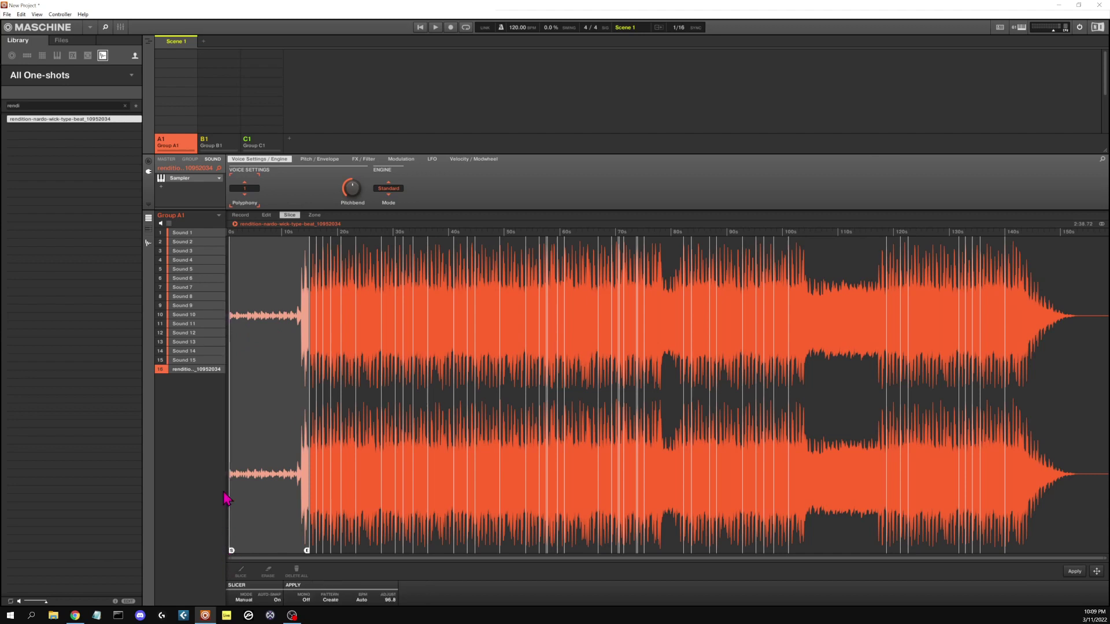
pyautogui.scroll(2, 240, 489)
pyautogui.scroll(2, 240, 488)
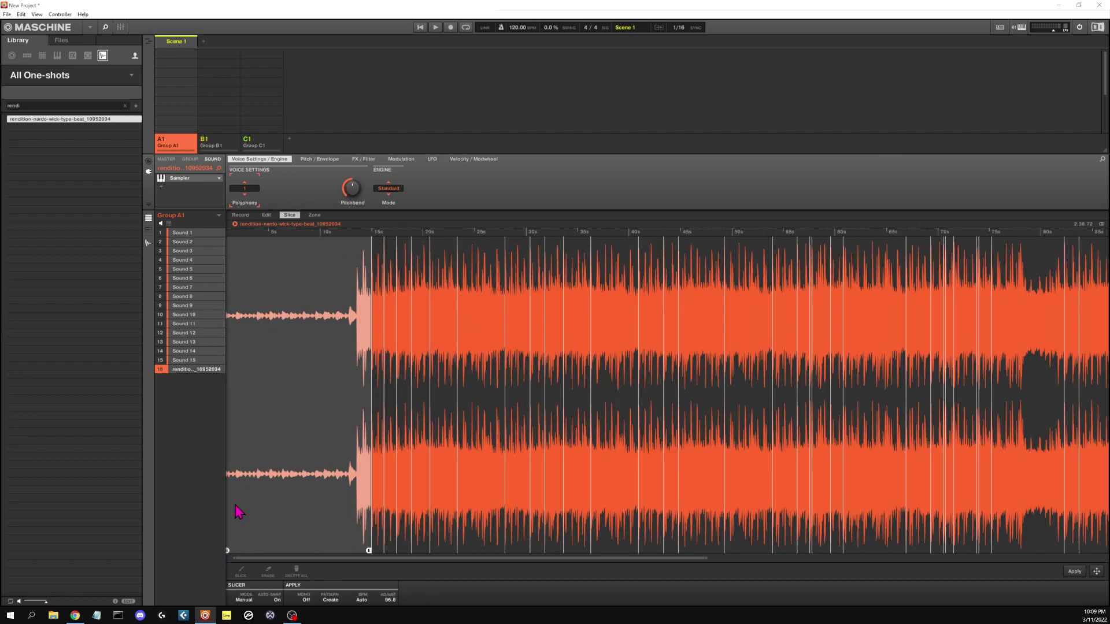
pyautogui.click(241, 504)
pyautogui.moveTo(268, 503); pyautogui.dragTo(186, 232)
# Step: Audition the slices after the intro and assign the one at about 15 s to Sound 2
pyautogui.click(338, 343)
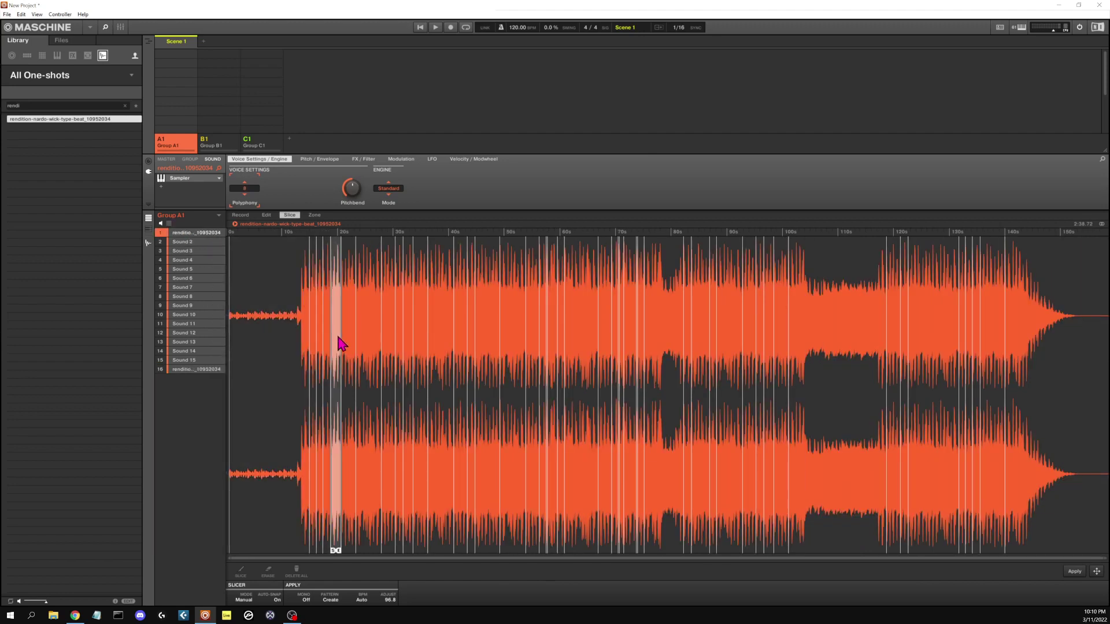
pyautogui.click(346, 340)
pyautogui.click(318, 351)
pyautogui.click(309, 357)
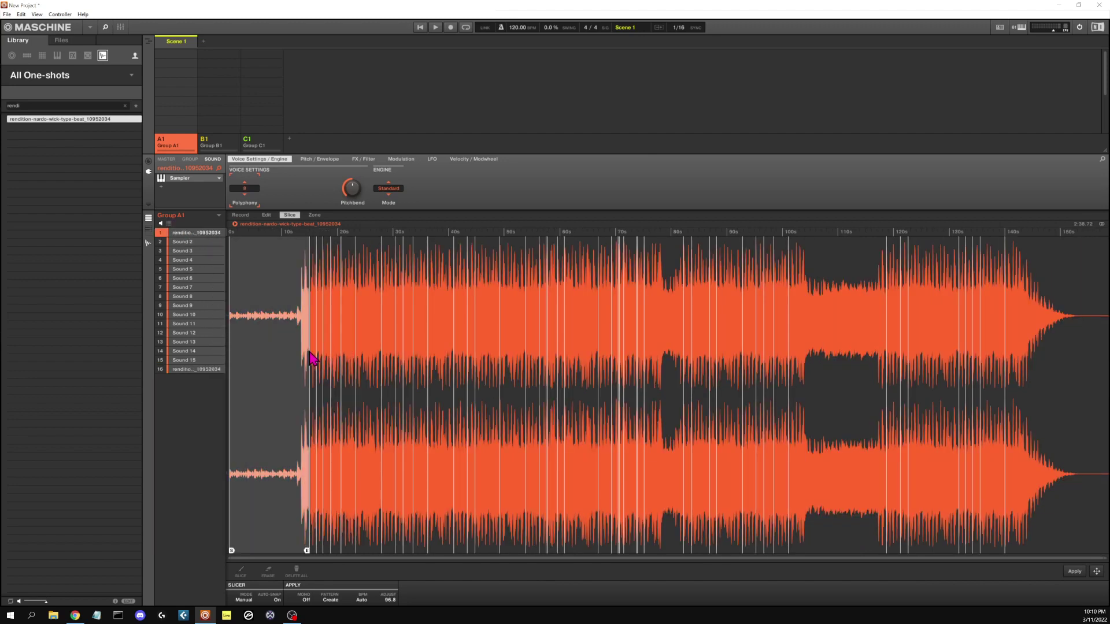
pyautogui.click(312, 354)
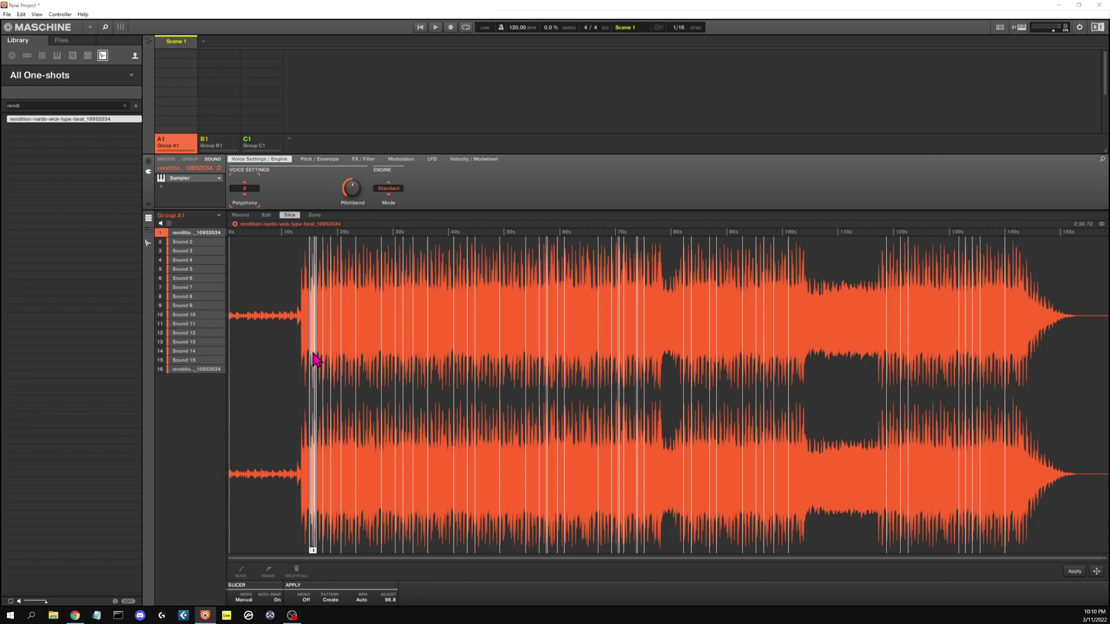
pyautogui.moveTo(316, 352); pyautogui.dragTo(194, 242)
# Step: Assign the slice at about 17 s to Sound 3 and the slice at about 21 s to Sound 4
pyautogui.click(328, 364)
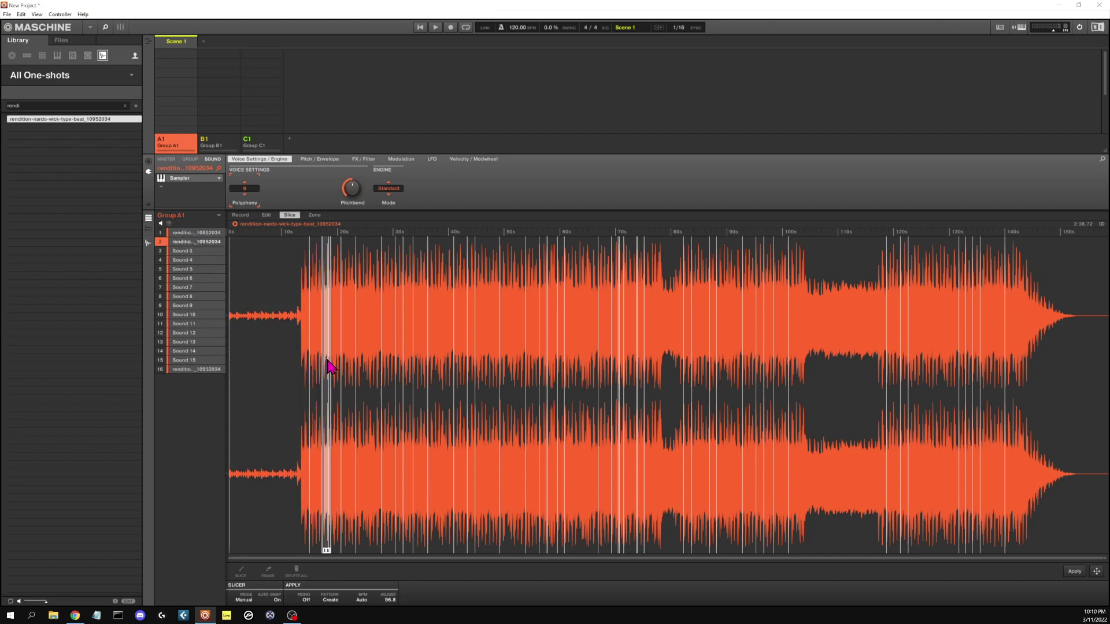
pyautogui.moveTo(327, 365); pyautogui.dragTo(190, 252)
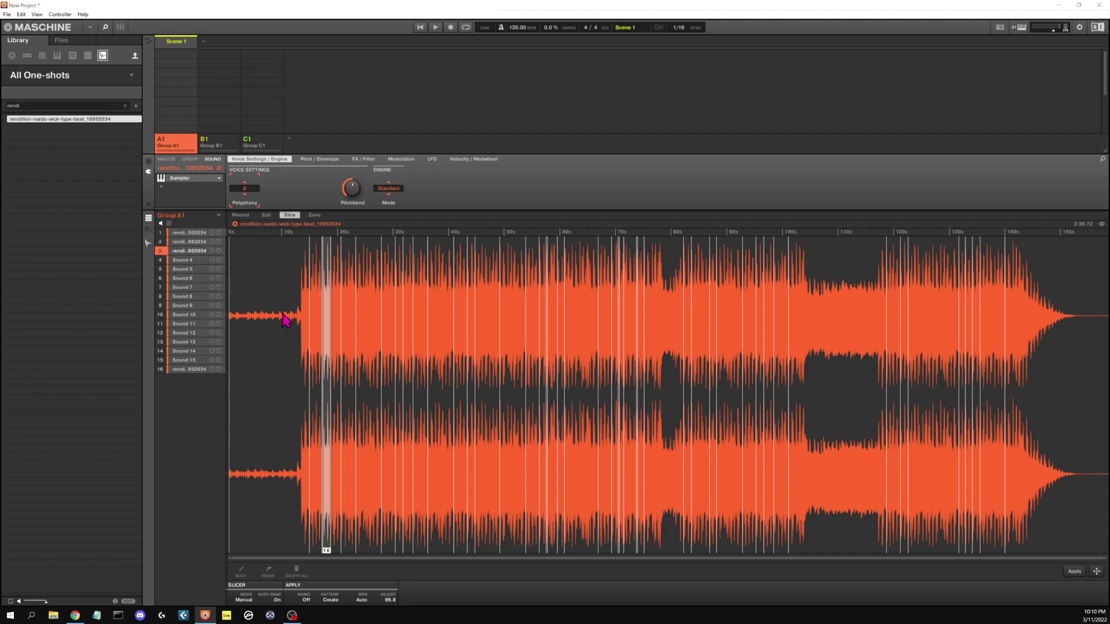
pyautogui.click(338, 363)
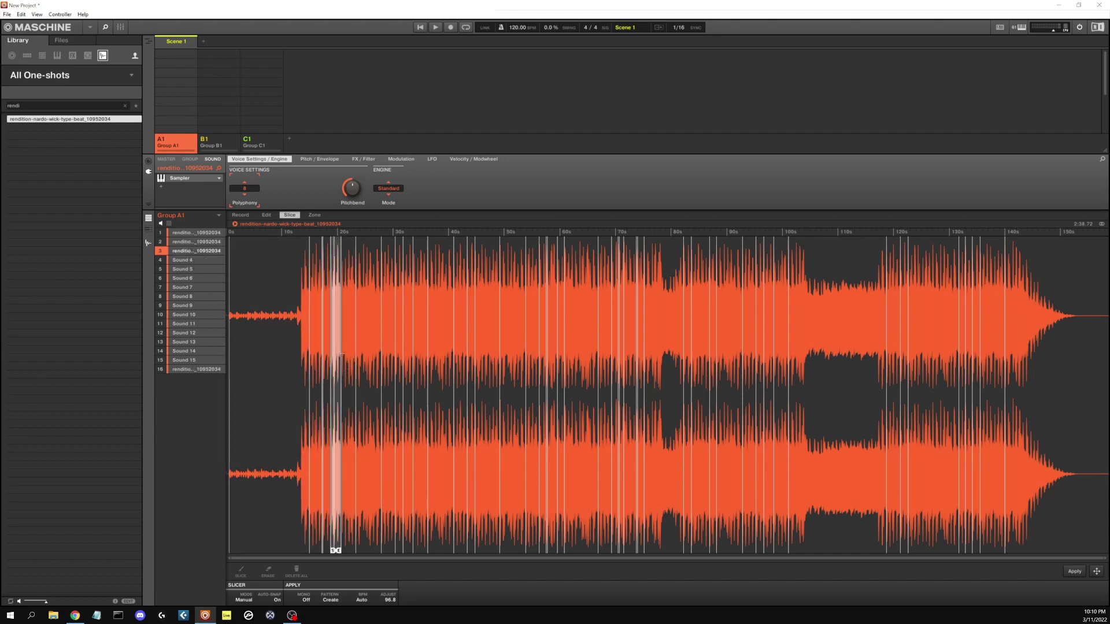
pyautogui.click(349, 361)
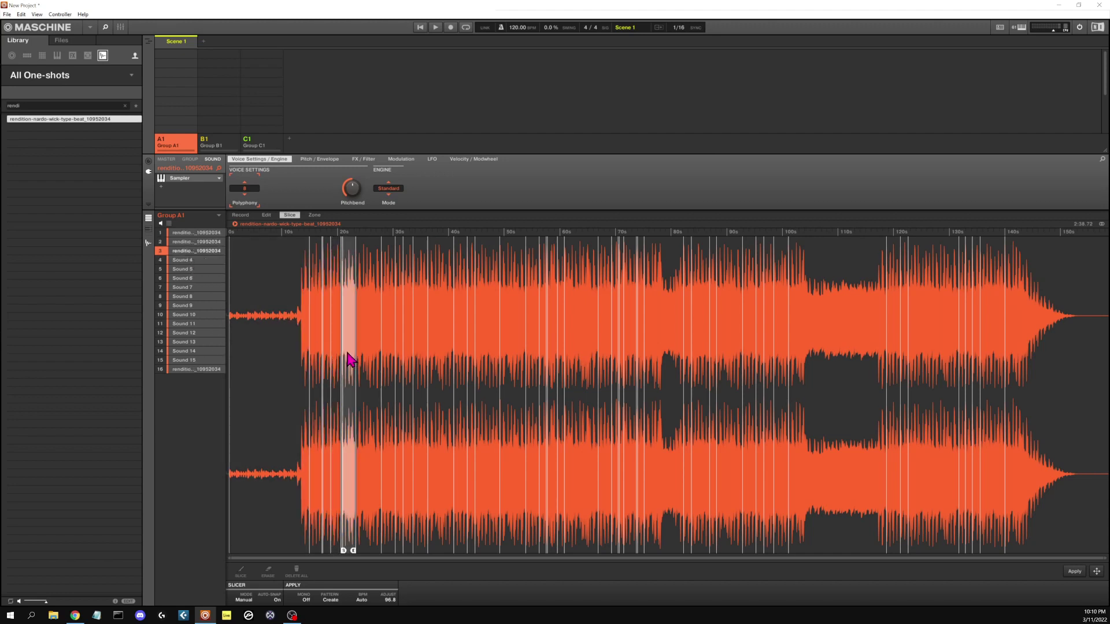
pyautogui.moveTo(349, 361); pyautogui.dragTo(204, 262)
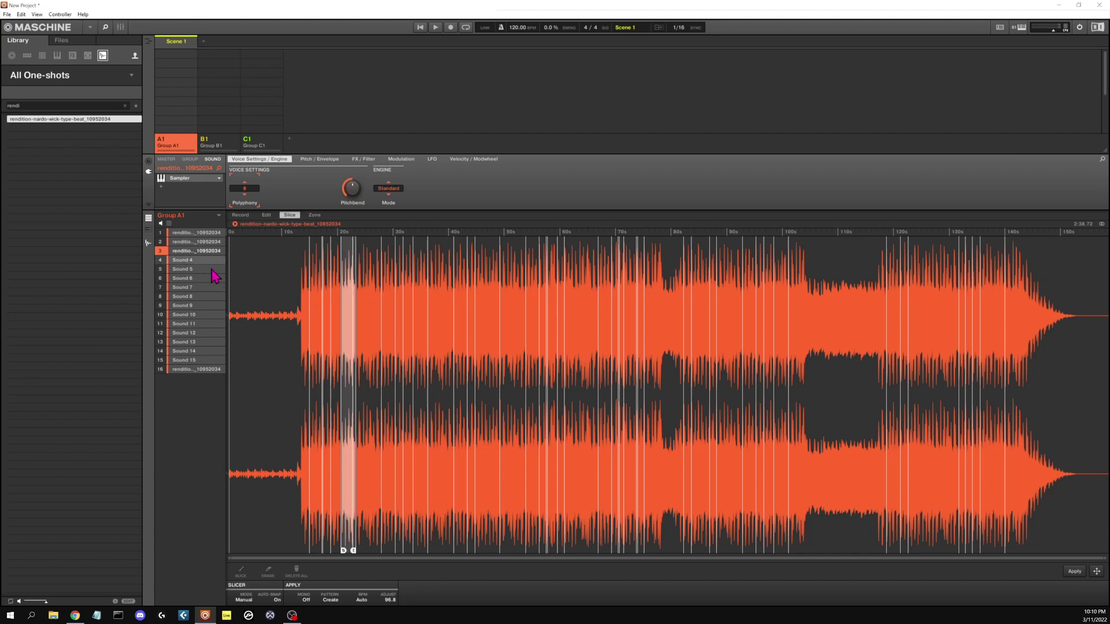
# Step: Audition the next slices and assign the one at about 28 s to Sound 5
pyautogui.click(366, 363)
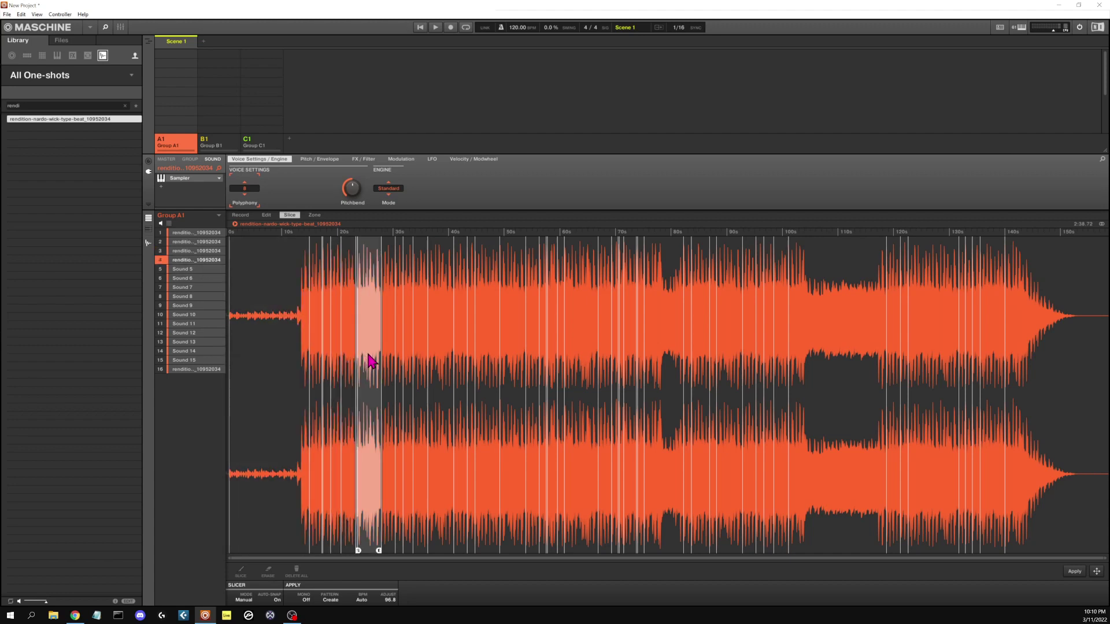
pyautogui.click(386, 359)
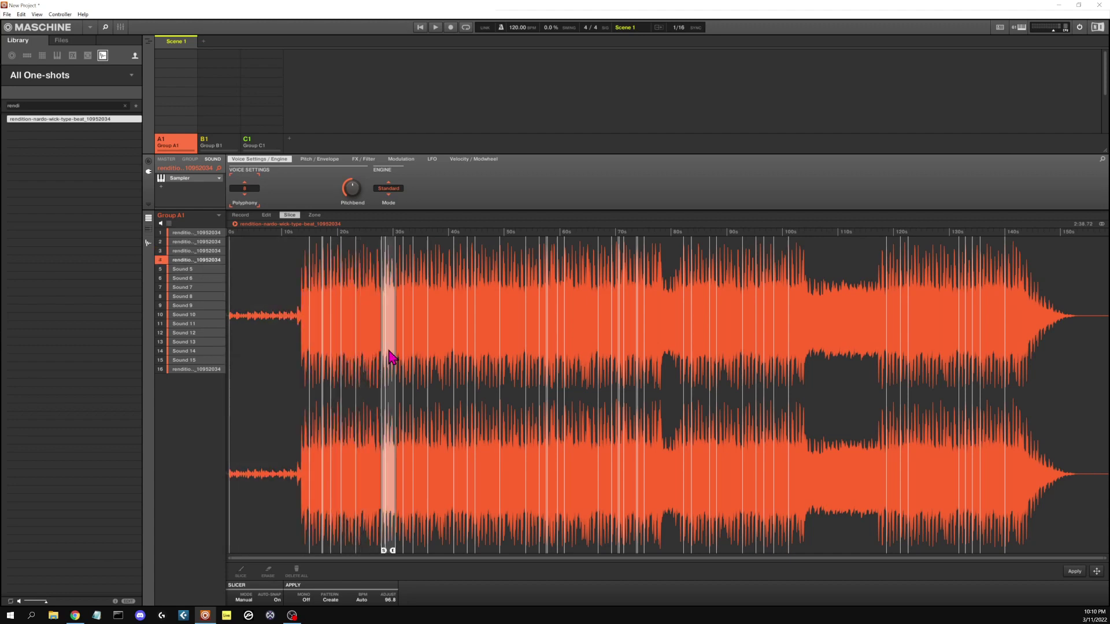
pyautogui.moveTo(389, 354); pyautogui.dragTo(196, 270)
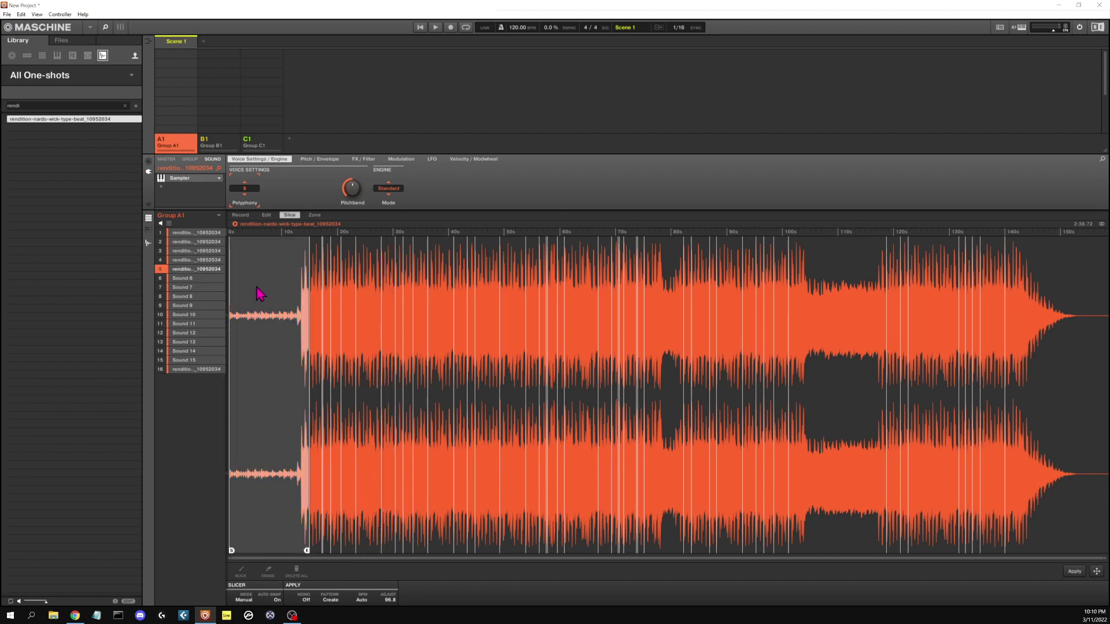
# Step: Audition the slices between about 30 s and 43 s and assign the one at about 41 s to Sound 6
pyautogui.click(398, 360)
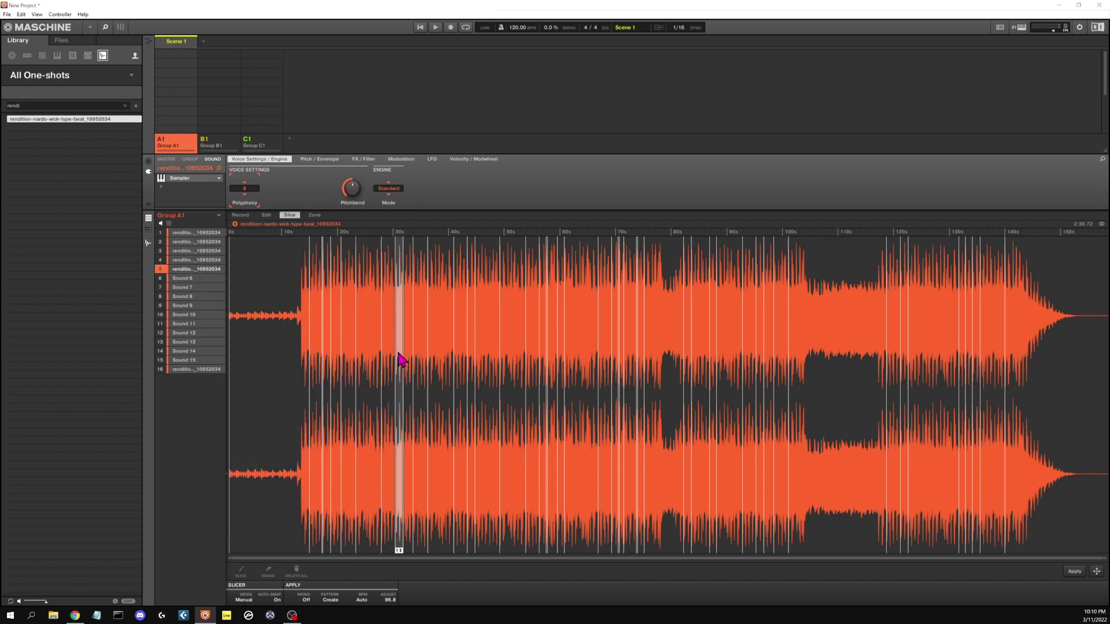
pyautogui.click(408, 361)
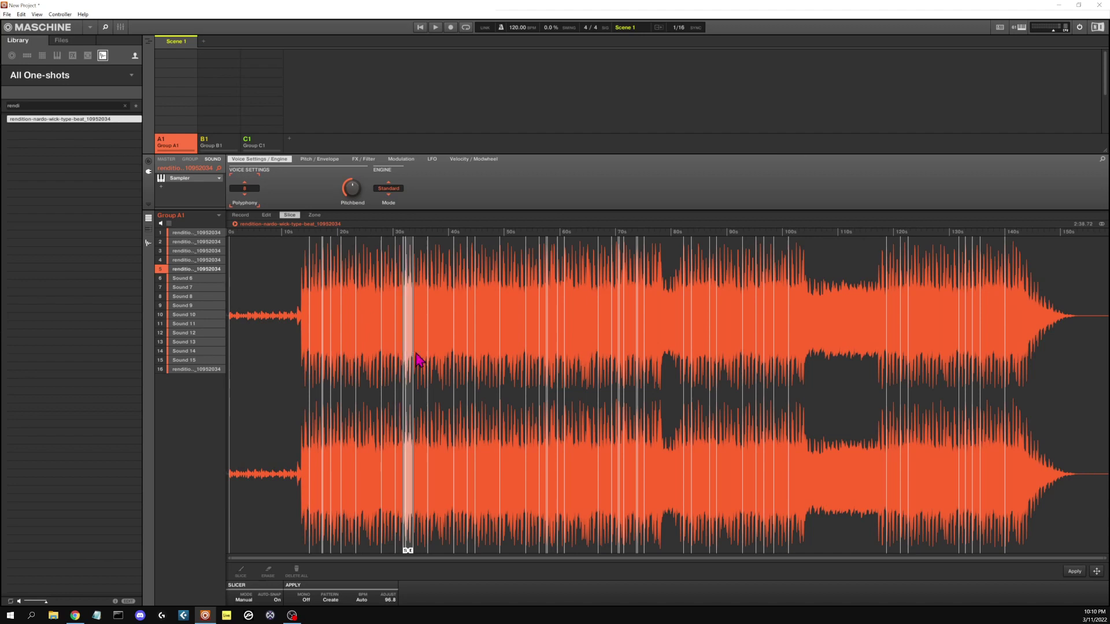
pyautogui.click(421, 359)
pyautogui.click(441, 353)
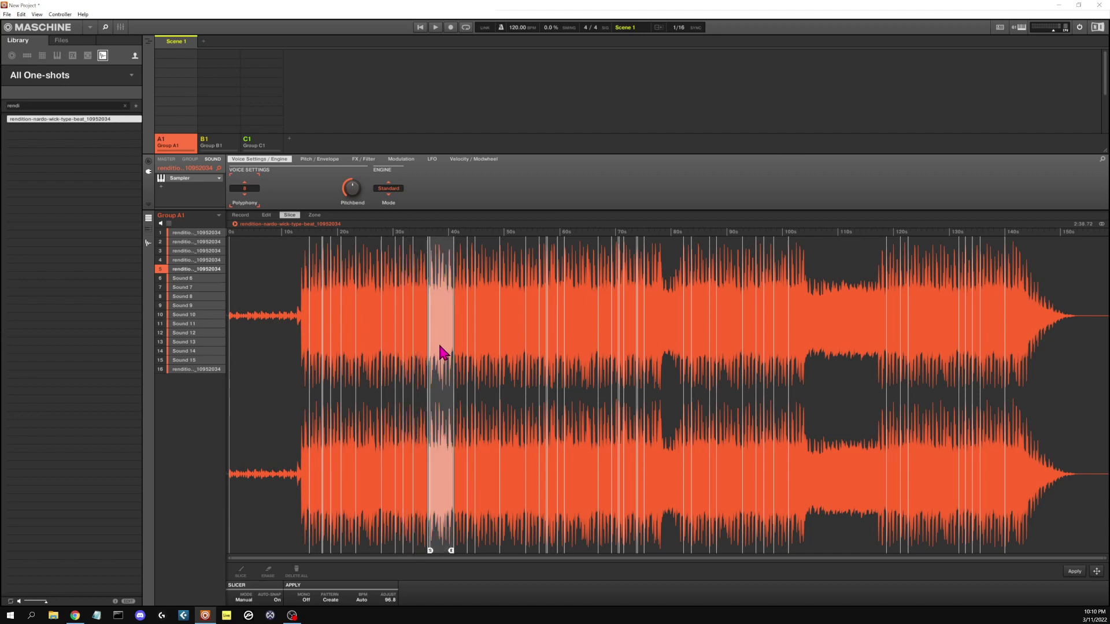
pyautogui.click(460, 354)
pyautogui.click(471, 357)
pyautogui.click(461, 354)
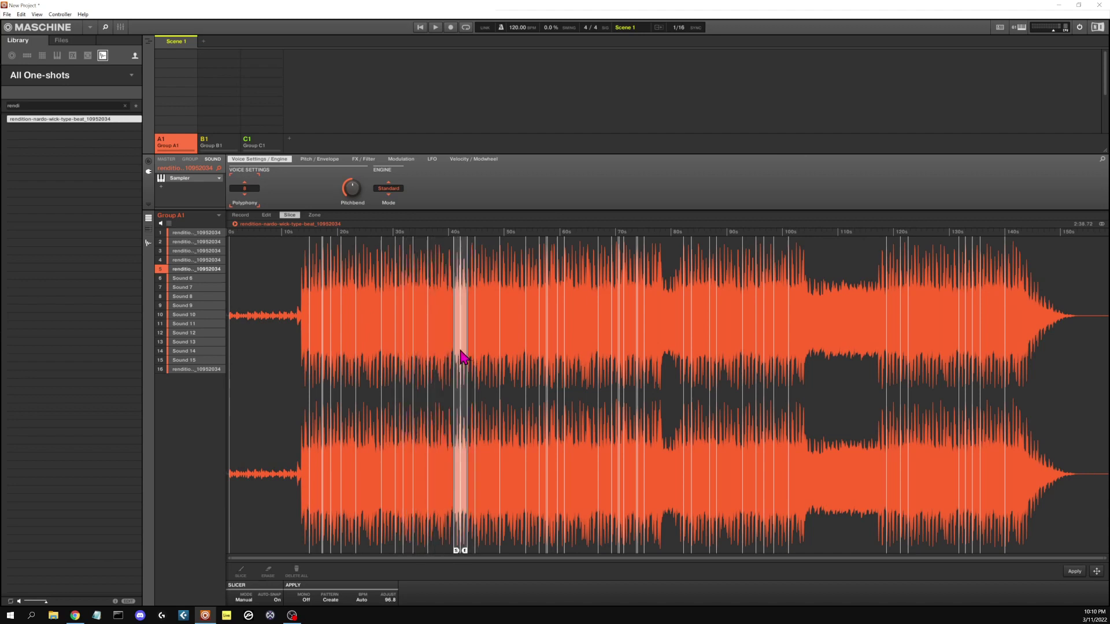
pyautogui.moveTo(460, 354); pyautogui.dragTo(187, 286)
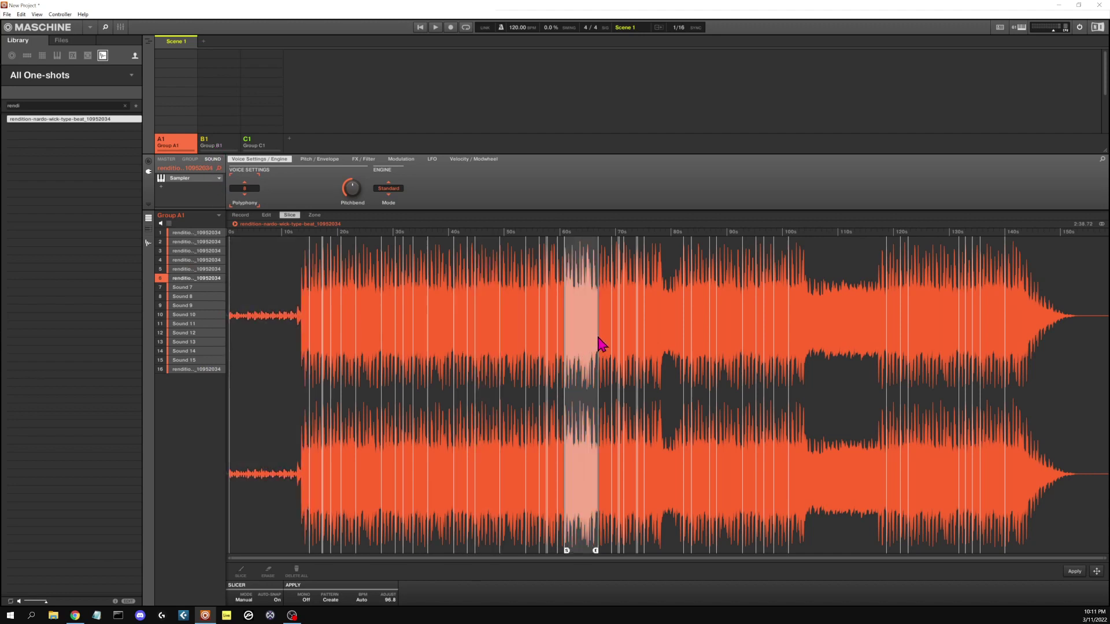
# Step: Assign the slice at about 75 s of Group A1's sample to Sound 1 of Group B1
pyautogui.click(662, 353)
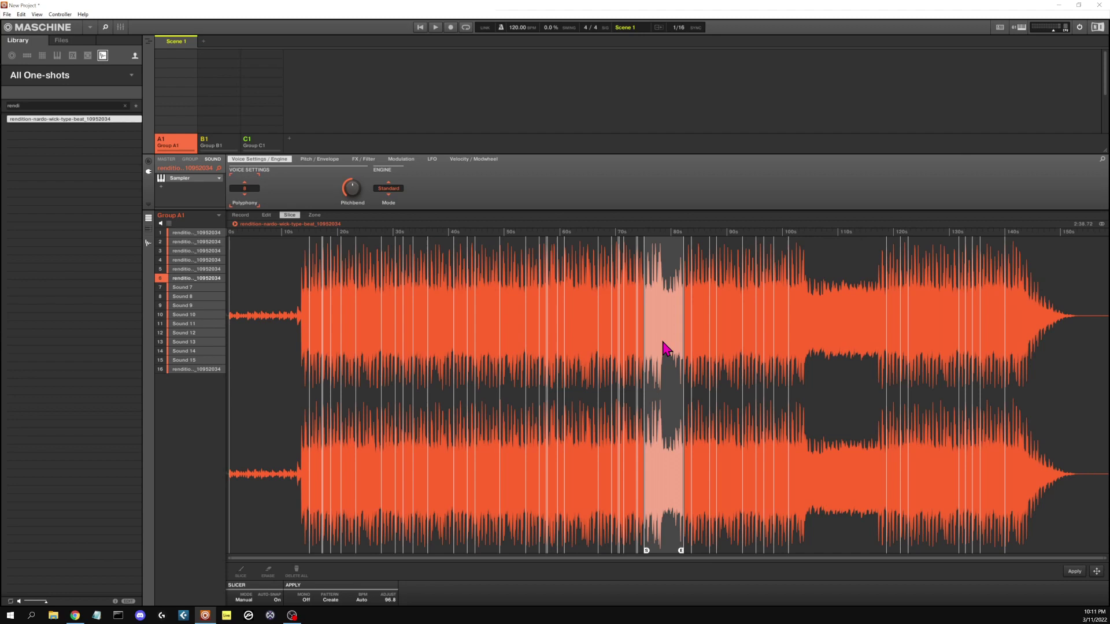
pyautogui.moveTo(663, 348); pyautogui.dragTo(545, 314)
pyautogui.moveTo(545, 313); pyautogui.dragTo(191, 237)
pyautogui.press('2')
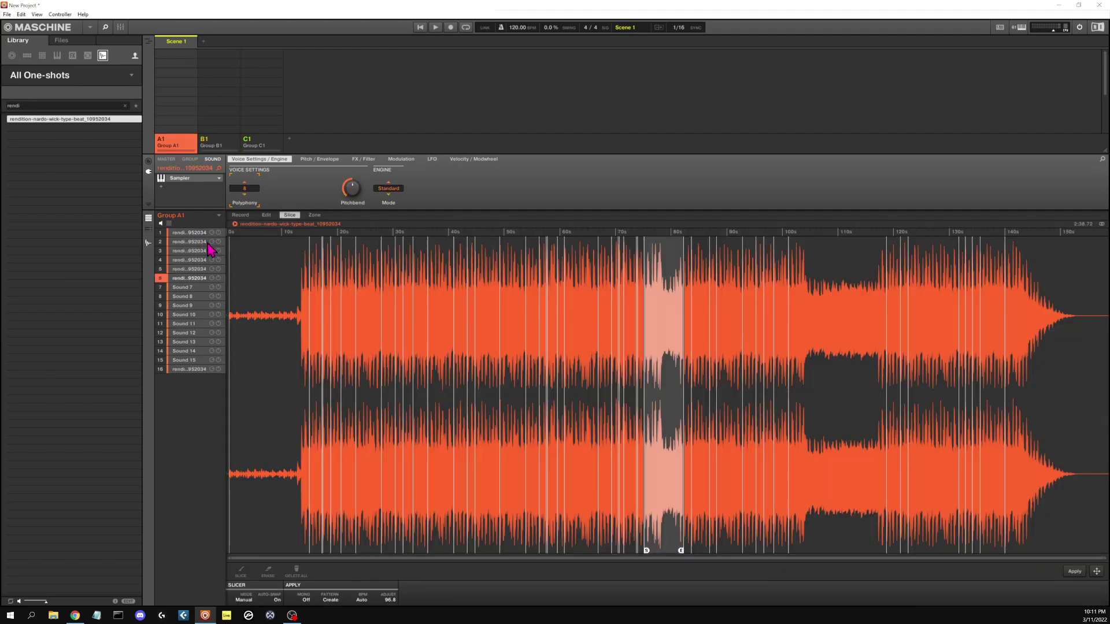
# Step: Audition further slices of Group A1's sample and assign the one at about 83 s to Sound 2 of Group B1
pyautogui.click(445, 290)
pyautogui.click(610, 324)
pyautogui.click(718, 342)
pyautogui.click(705, 341)
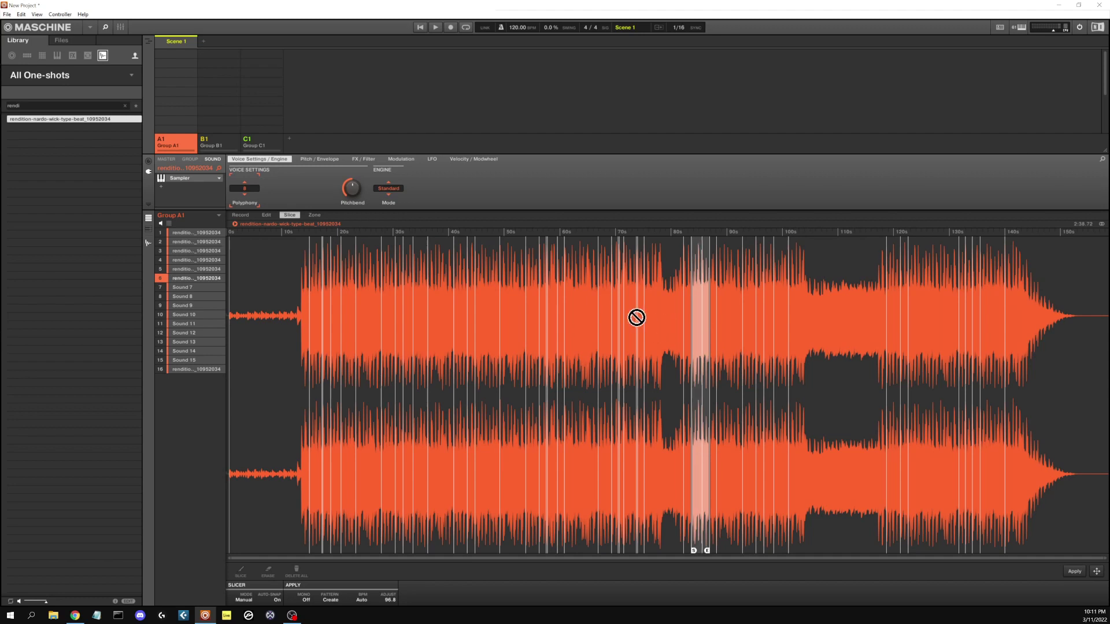
pyautogui.moveTo(635, 316); pyautogui.dragTo(186, 244)
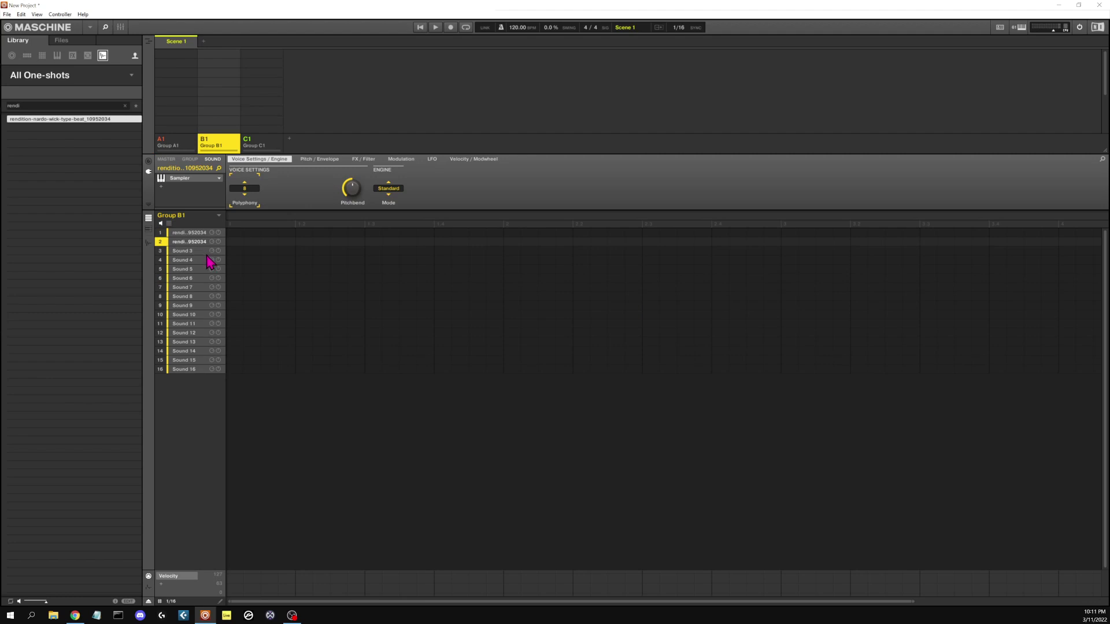
# Step: Take the slice at about 92 s from Group A1's sample over to Group B1 and select Sound 1 there
pyautogui.click(167, 142)
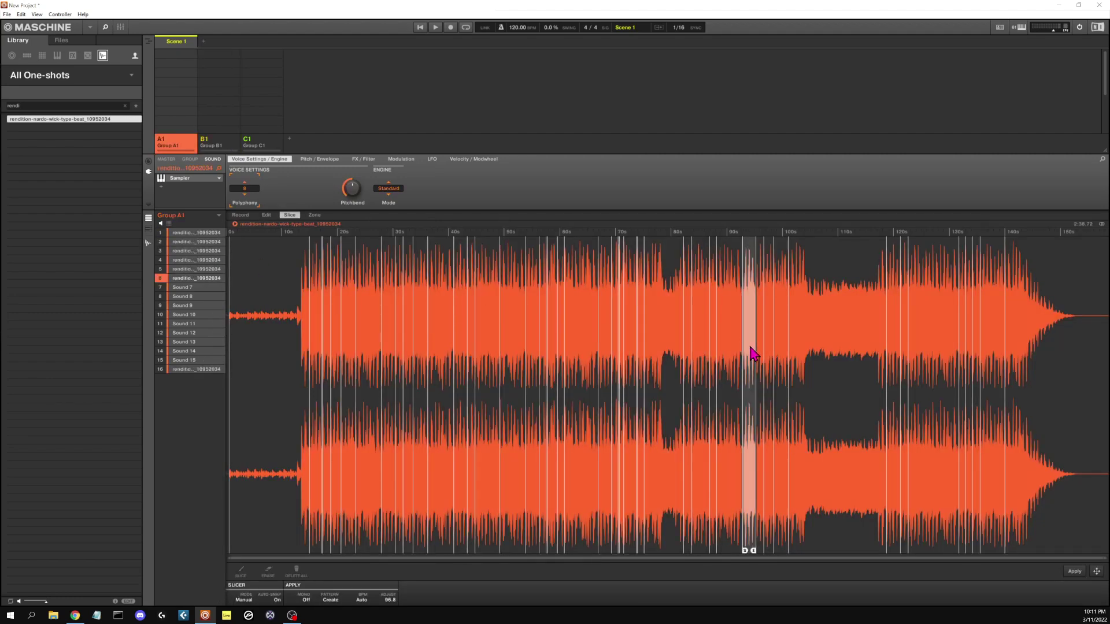
pyautogui.moveTo(752, 354); pyautogui.dragTo(219, 149)
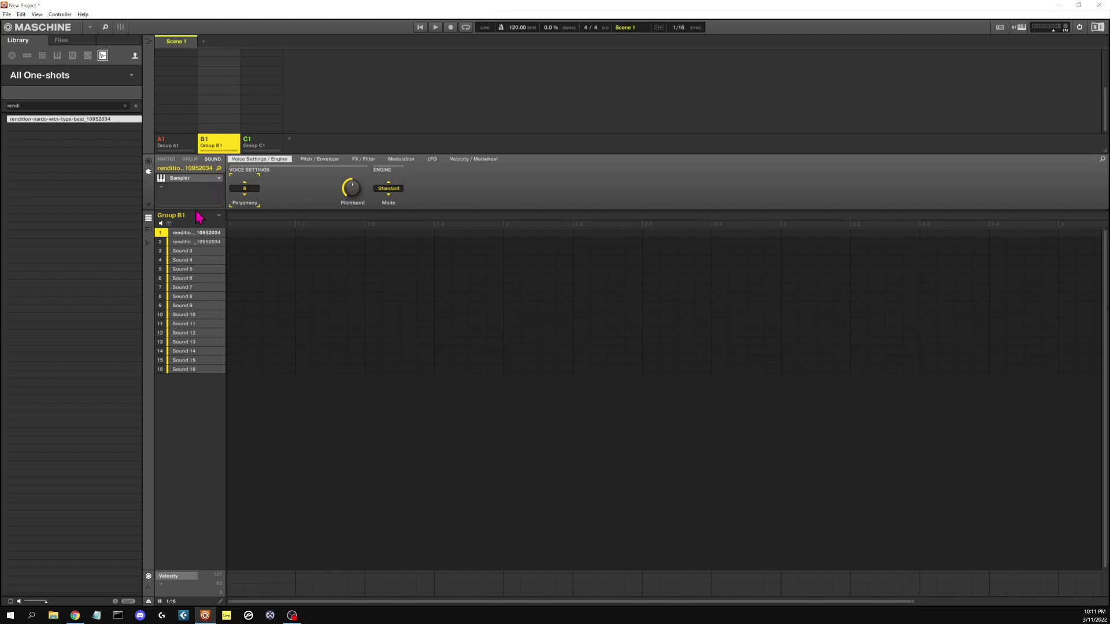
pyautogui.click(197, 234)
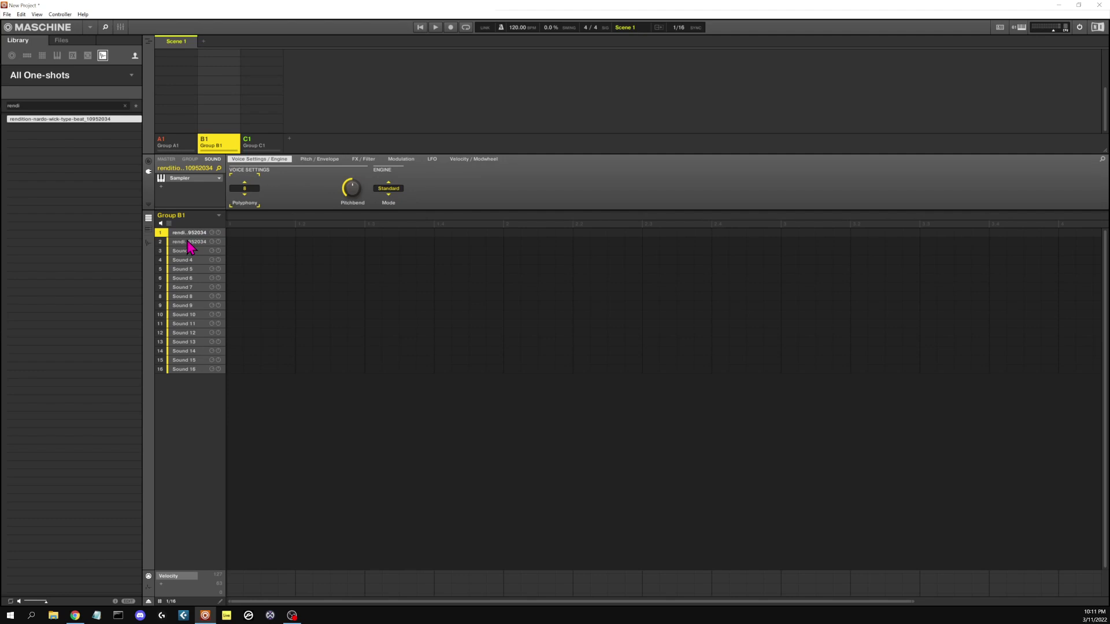
# Step: Return to Group A1 and assign the long slice at about 101 s to Sound 3 of Group B1
pyautogui.click(180, 147)
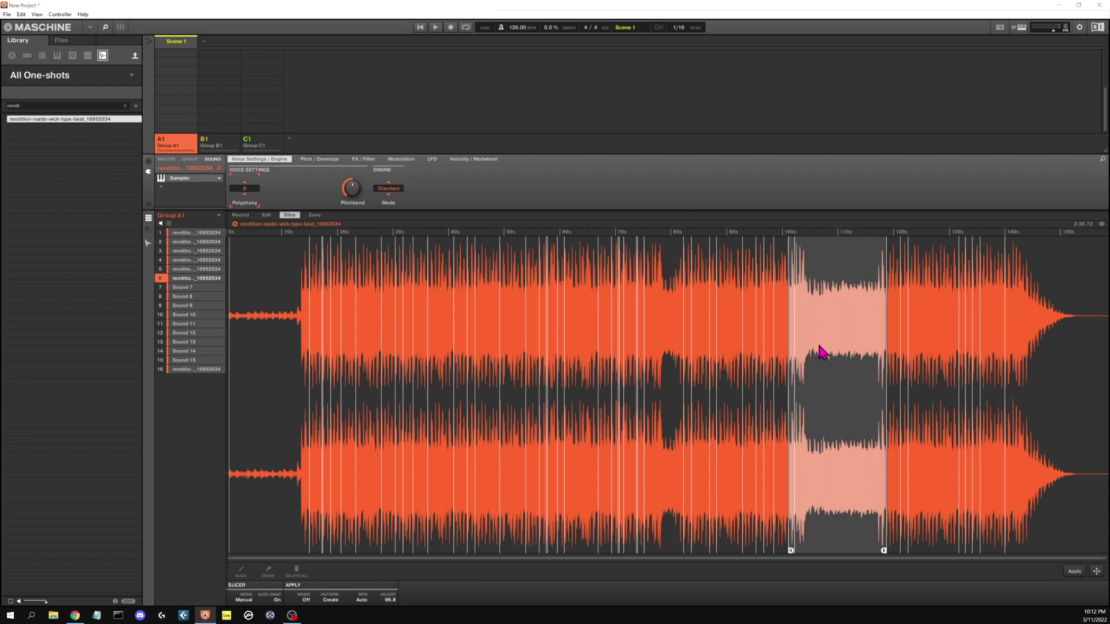
pyautogui.moveTo(823, 353); pyautogui.dragTo(179, 247)
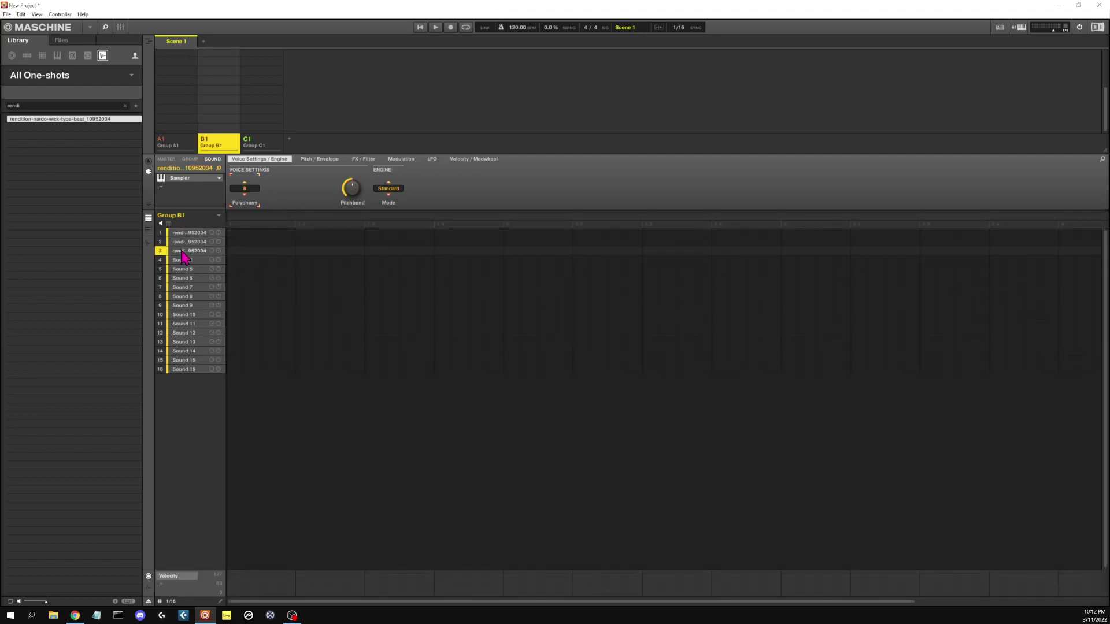